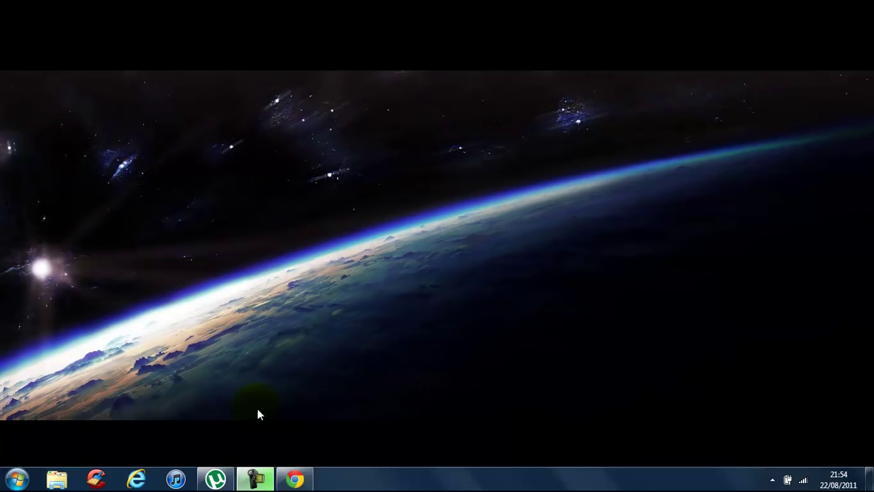
- Briefly show and minimise µTorrent, then bring up Chrome on the Google UK homepage
{"action": "left_click", "coordinate": [225, 480]}
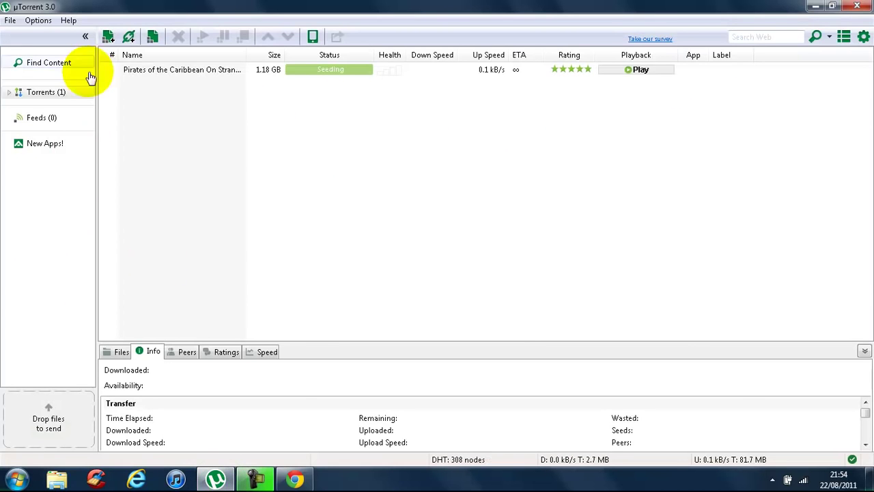
{"action": "left_click", "coordinate": [818, 6]}
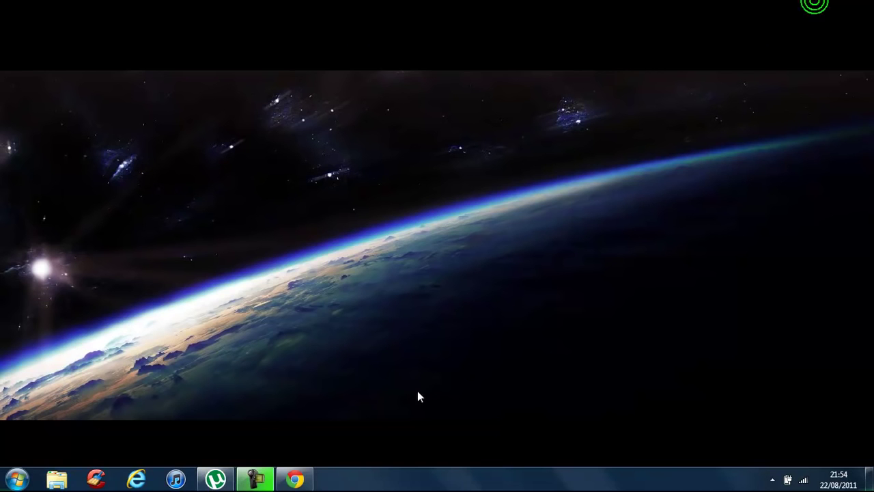
{"action": "left_click", "coordinate": [294, 479]}
- Search Google for 'utorrent' and open the official µTorrent website result
{"action": "left_click", "coordinate": [449, 260]}
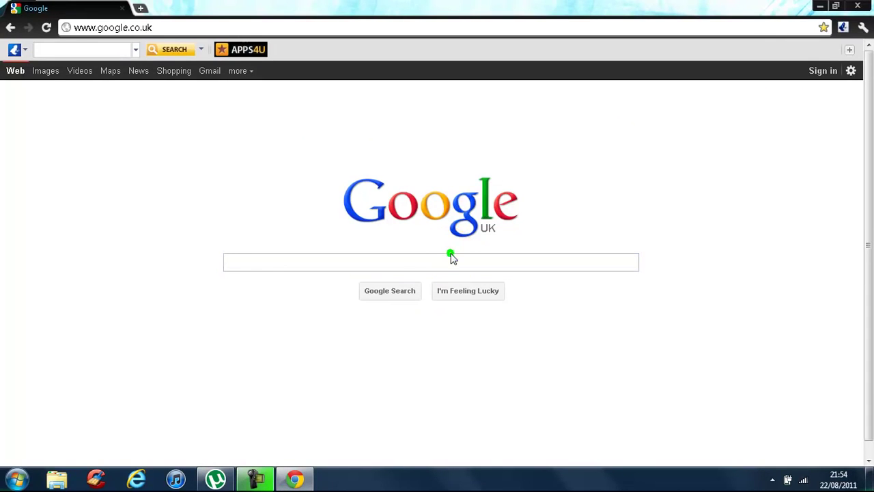
{"action": "left_click", "coordinate": [449, 263]}
{"action": "type", "text": "utorrent"}
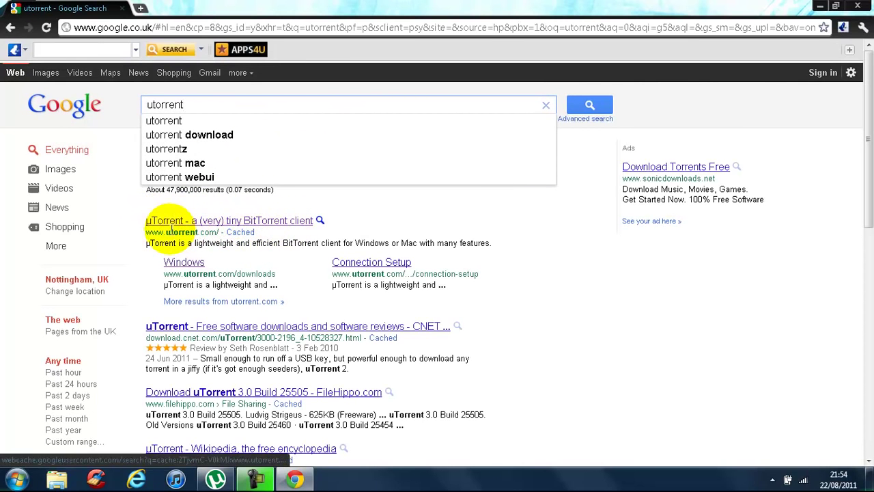
{"action": "left_click", "coordinate": [194, 224]}
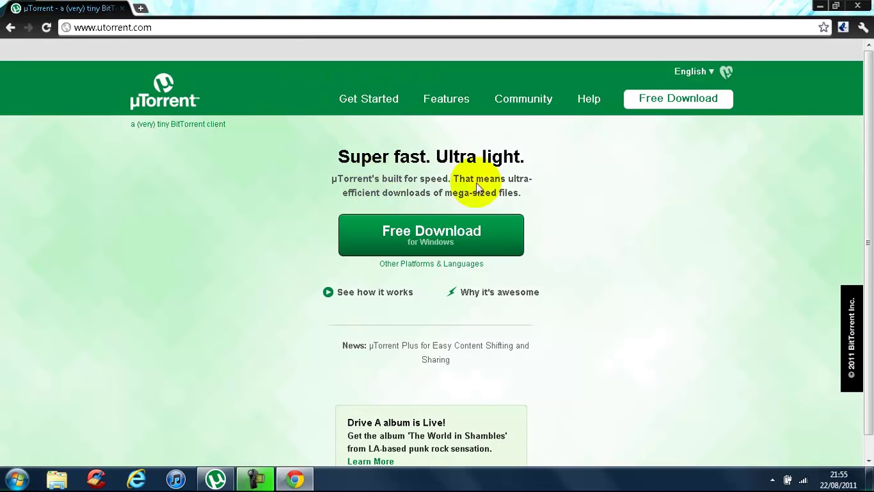
- Start the Free Download, check and minimise the µTorrent client, then select the website's address
{"action": "left_click", "coordinate": [650, 106]}
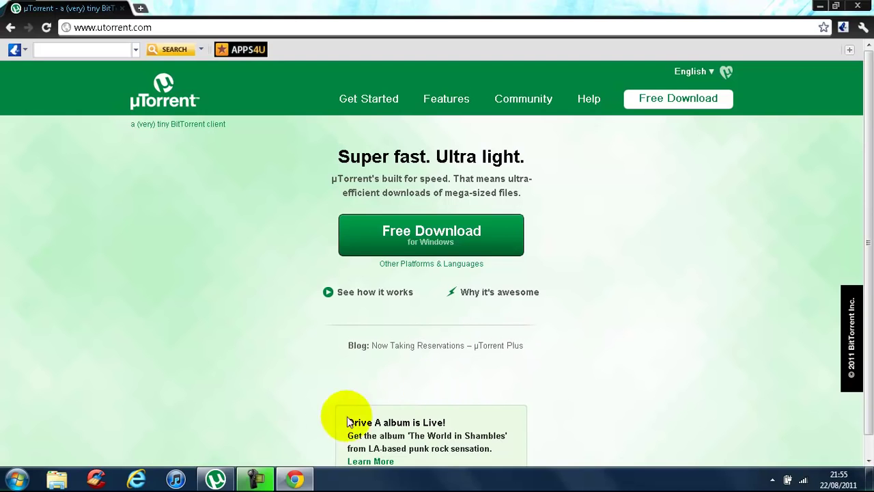
{"action": "left_click", "coordinate": [216, 477]}
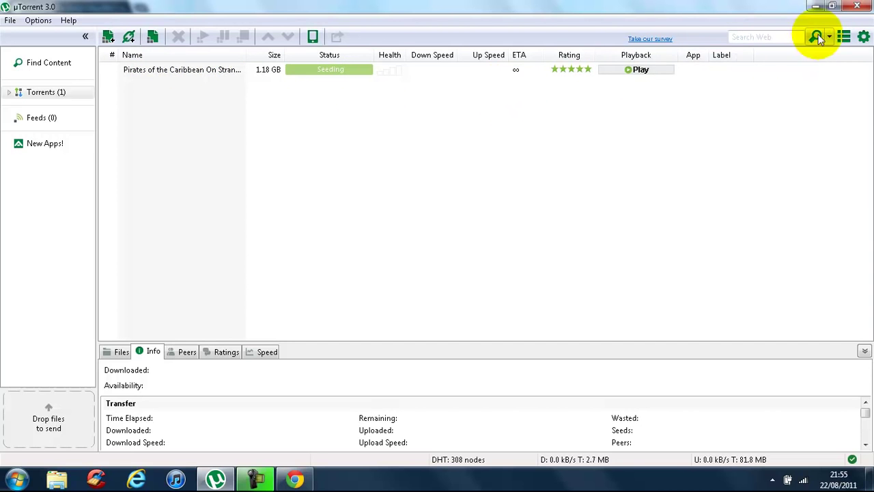
{"action": "left_click", "coordinate": [815, 7]}
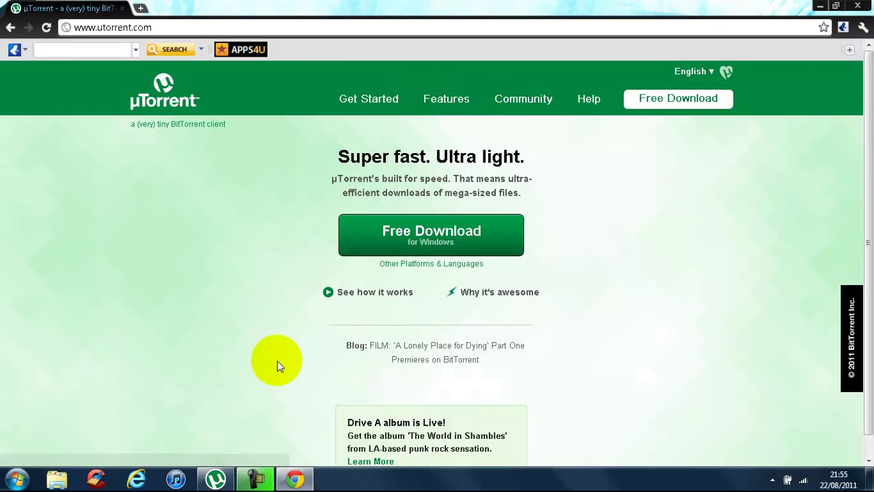
{"action": "mouse_move", "coordinate": [367, 96]}
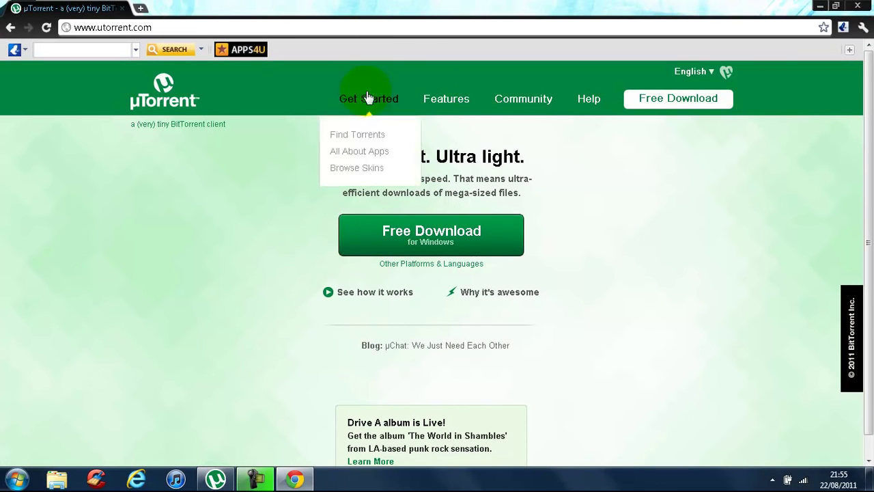
{"action": "left_click", "coordinate": [390, 27]}
{"action": "key", "text": "BackSpace"}
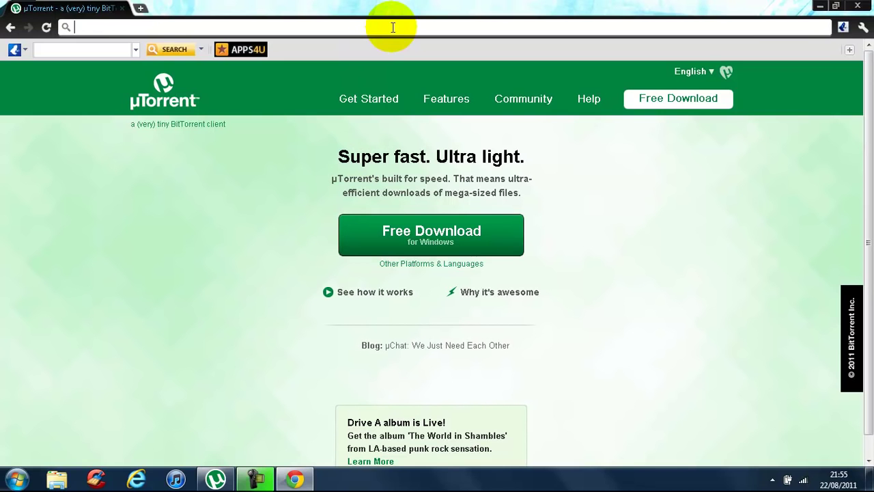
{"action": "type", "text": "www.thep"}
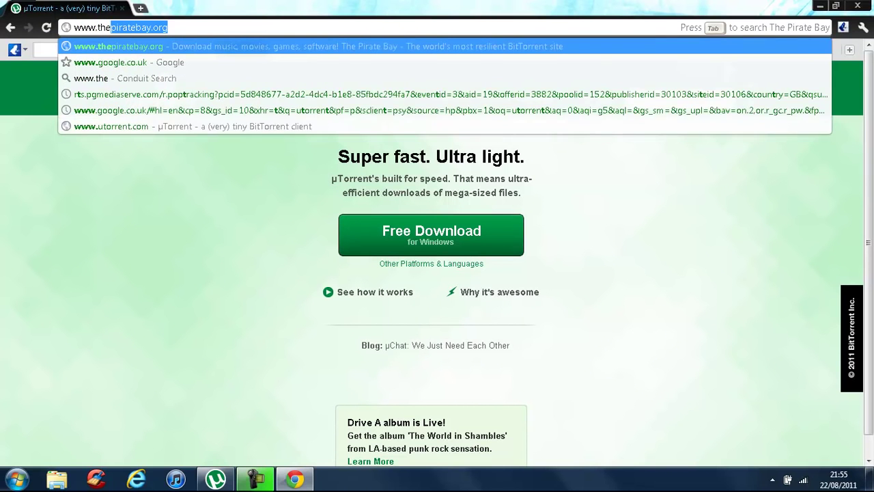
{"action": "type", "text": "irate"}
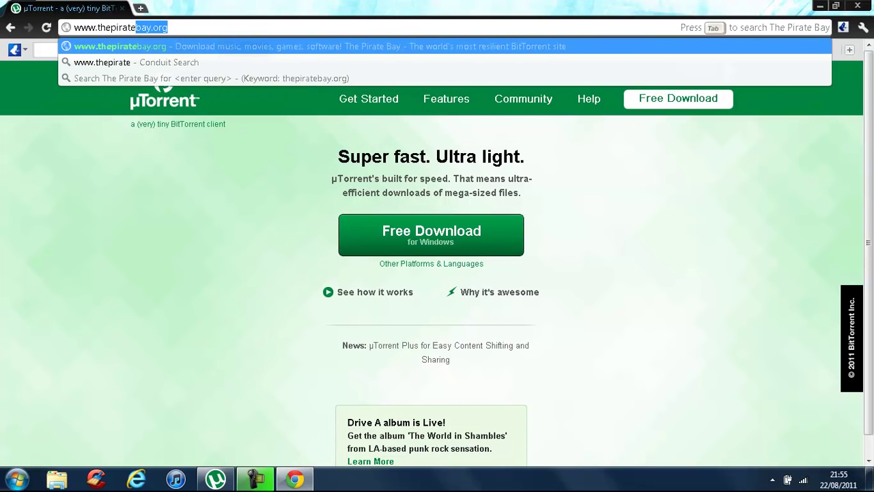
{"action": "type", "text": "bay.org"}
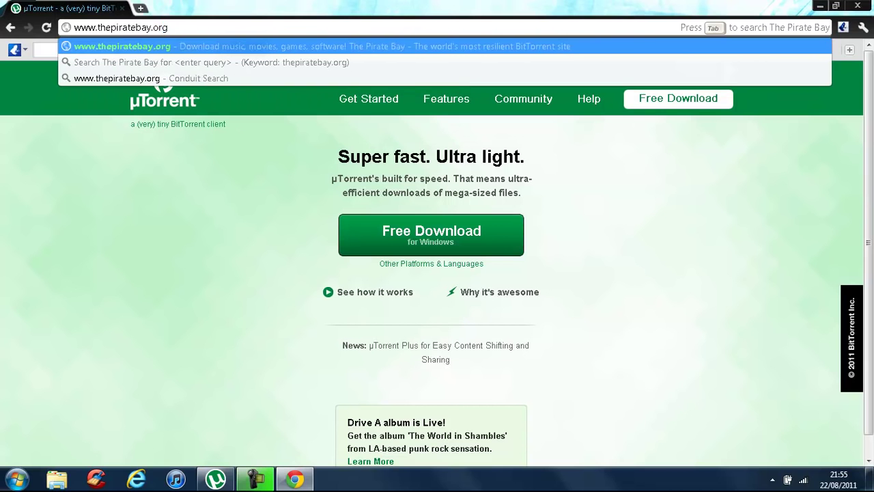
{"action": "left_click_drag", "start_coordinate": [180, 27], "coordinate": [49, 45]}
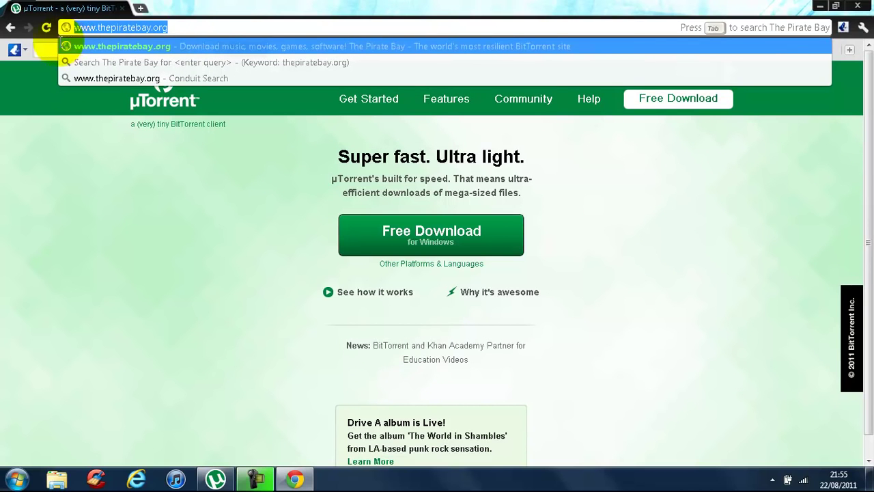
{"action": "left_click", "coordinate": [213, 129]}
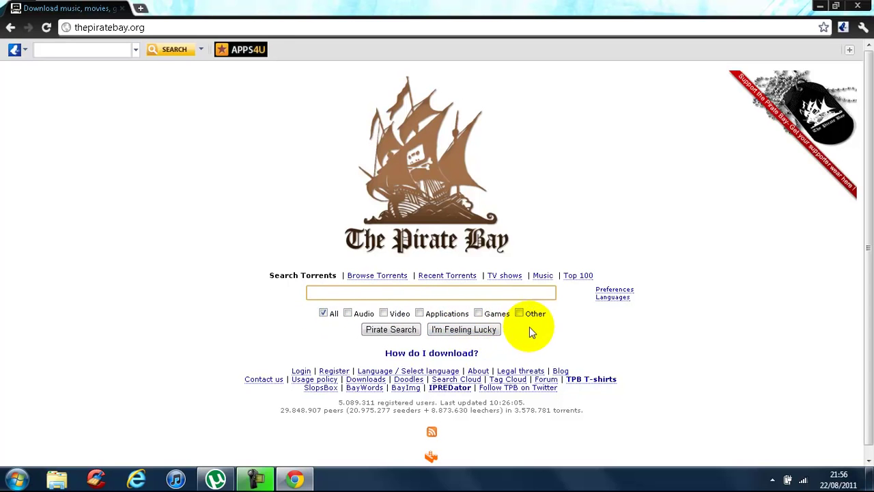
- Run The Pirate Bay search for 'pirates of the caribbean on stranger tides'
{"action": "scroll", "coordinate": [530, 327], "scroll_direction": "down", "scroll_amount": 1}
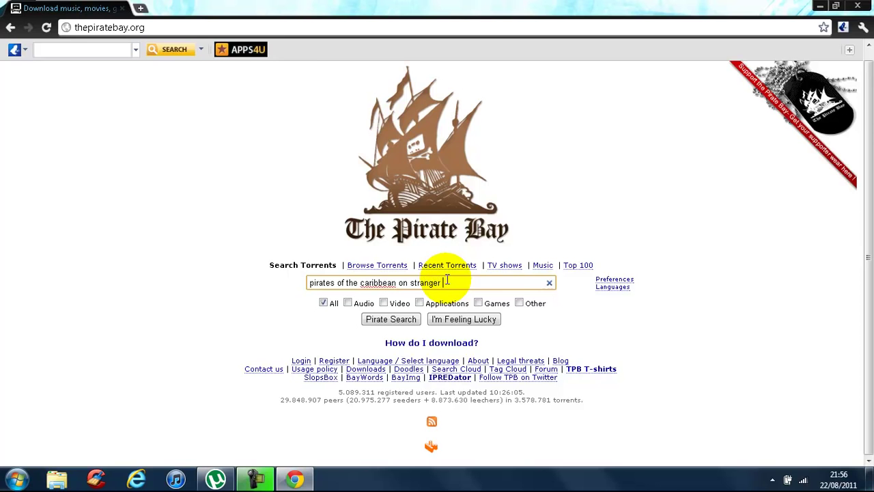
{"action": "key", "text": "Return"}
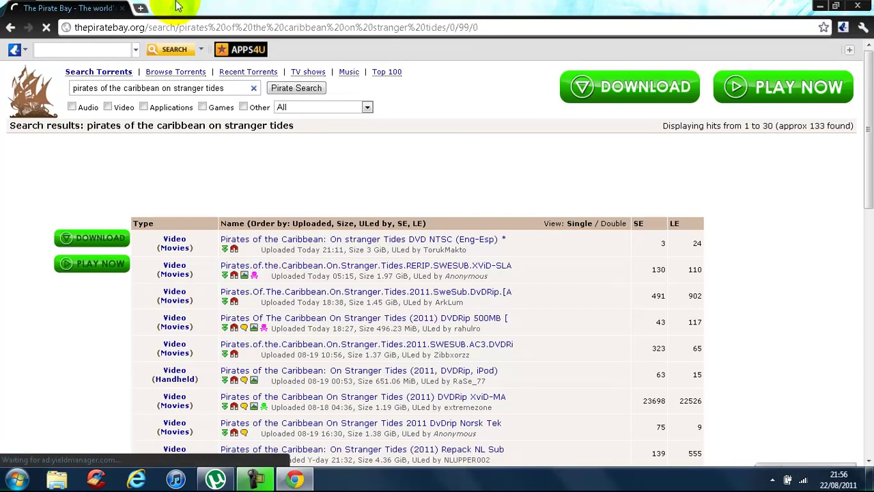
- Scroll the results and open the 1.54 GiB Stranger Tides DvDRip XviD Ac3 torrent
{"action": "scroll", "coordinate": [334, 223], "scroll_direction": "down", "scroll_amount": 7}
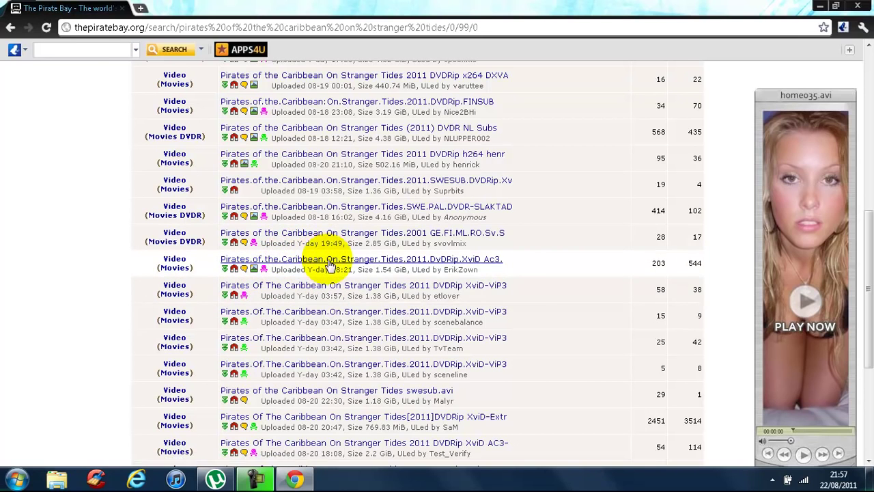
{"action": "left_click", "coordinate": [283, 263]}
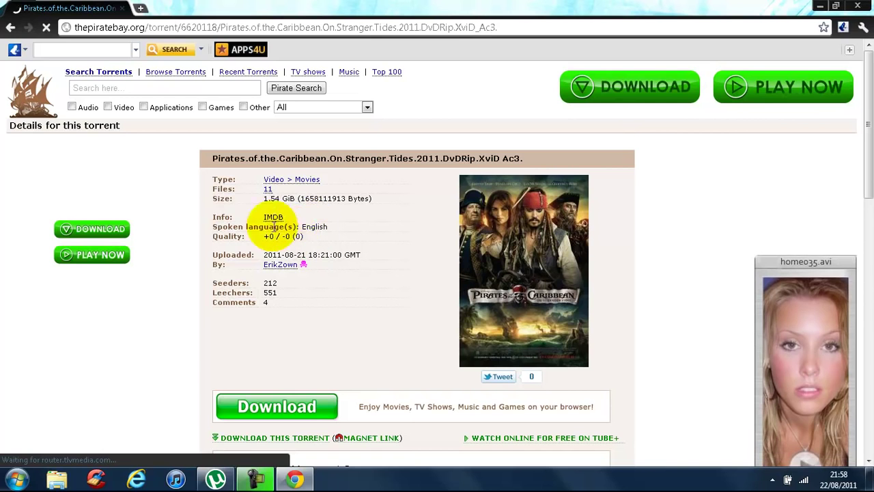
- After checking µTorrent, go back and open the 496 MiB Stranger Tides (2011) DVDRip 500MB torrent instead
{"action": "left_click", "coordinate": [217, 478]}
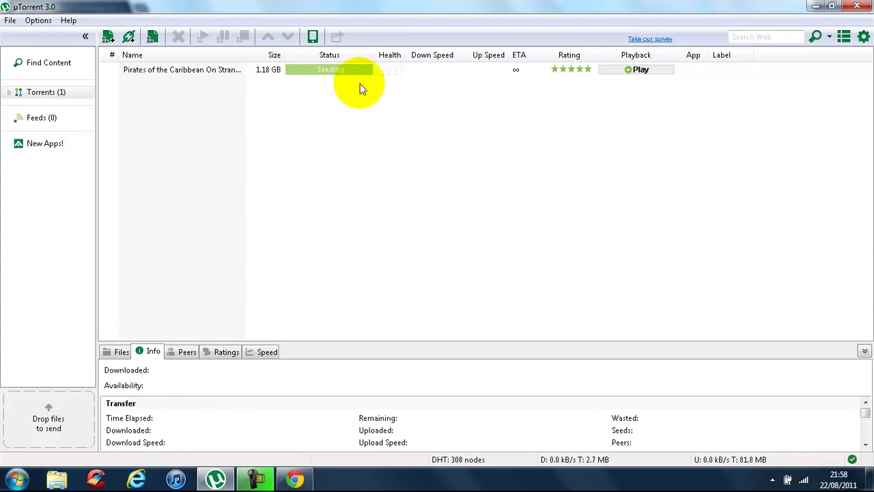
{"action": "left_click", "coordinate": [816, 7]}
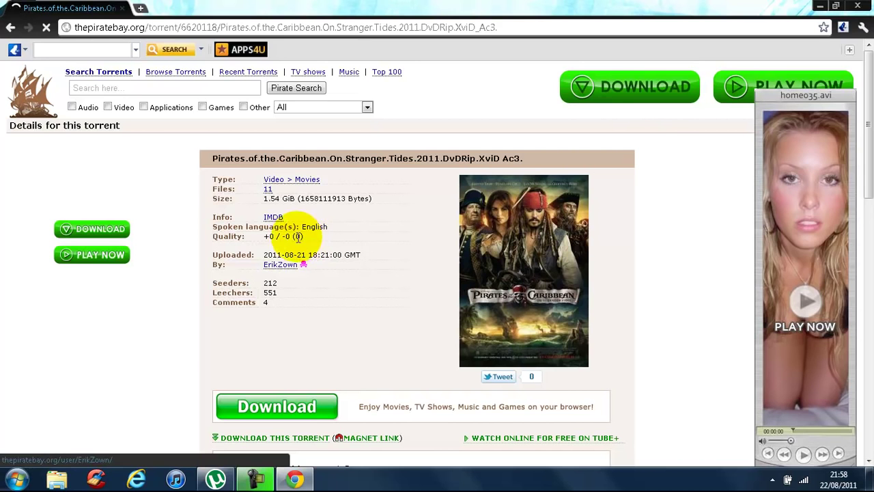
{"action": "left_click", "coordinate": [10, 27]}
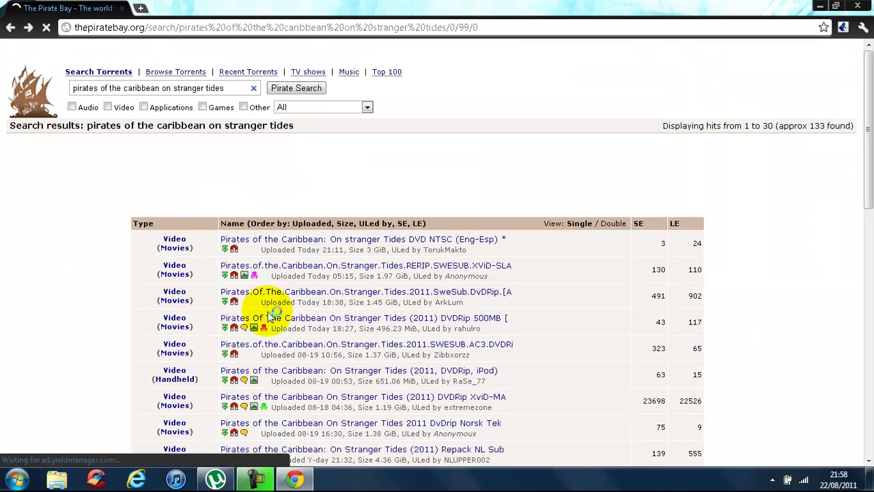
{"action": "left_click", "coordinate": [321, 318]}
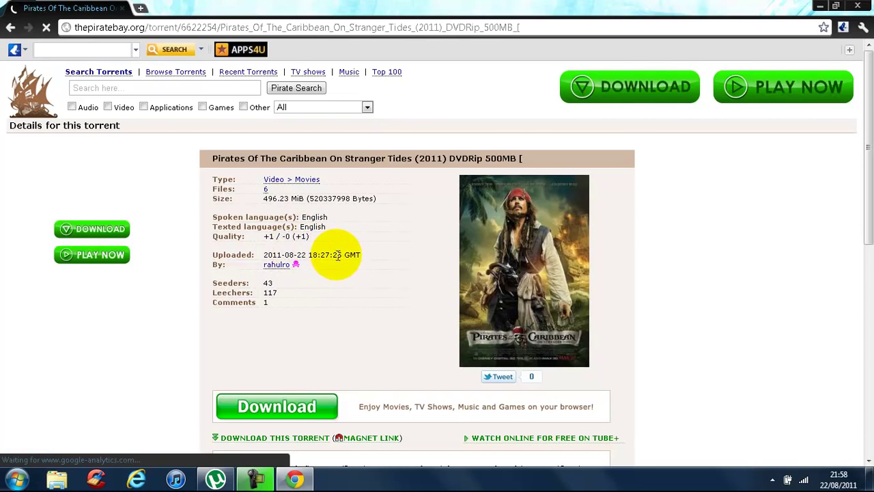
{"action": "scroll", "coordinate": [337, 256], "scroll_direction": "down", "scroll_amount": 3}
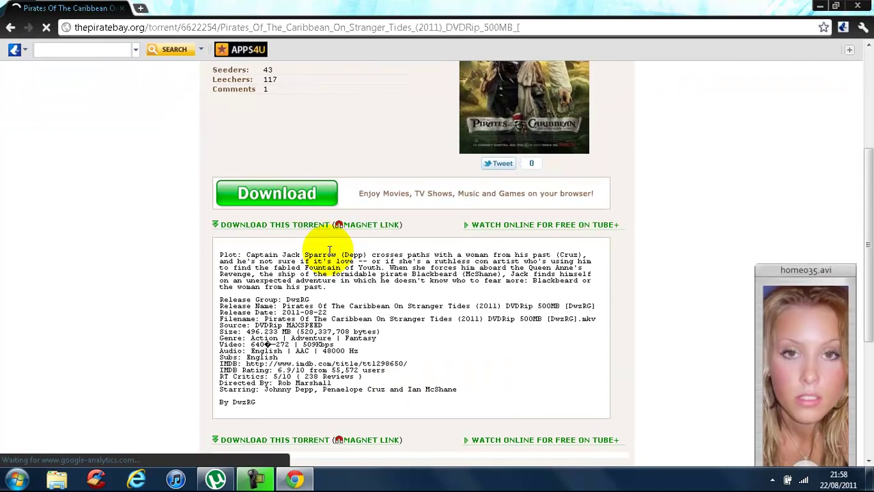
- Download the 500MB DVDRip's .torrent file via the 'Download this torrent' link
{"action": "scroll", "coordinate": [321, 250], "scroll_direction": "up", "scroll_amount": 2}
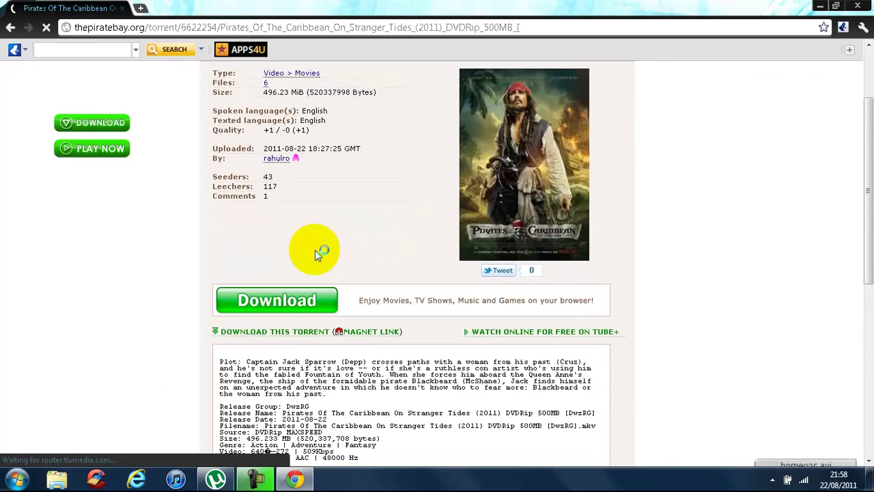
{"action": "scroll", "coordinate": [315, 250], "scroll_direction": "up", "scroll_amount": 2}
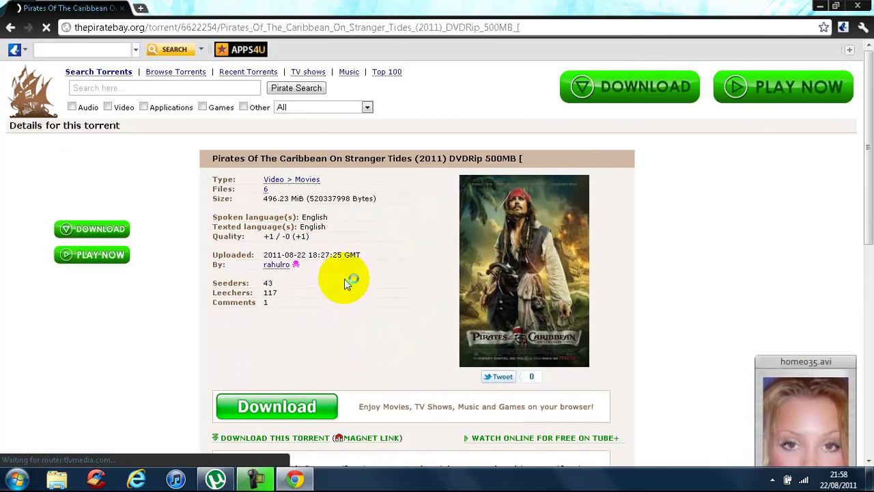
{"action": "scroll", "coordinate": [351, 342], "scroll_direction": "down", "scroll_amount": 6}
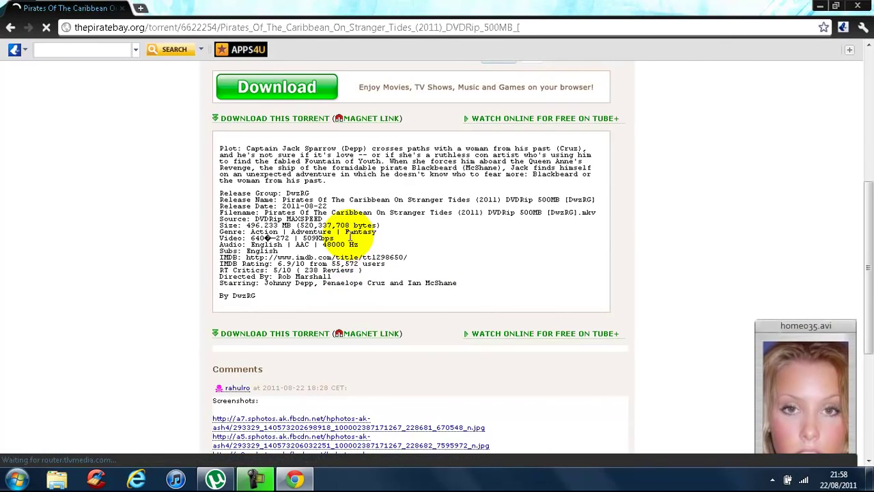
{"action": "scroll", "coordinate": [350, 238], "scroll_direction": "up", "scroll_amount": 2}
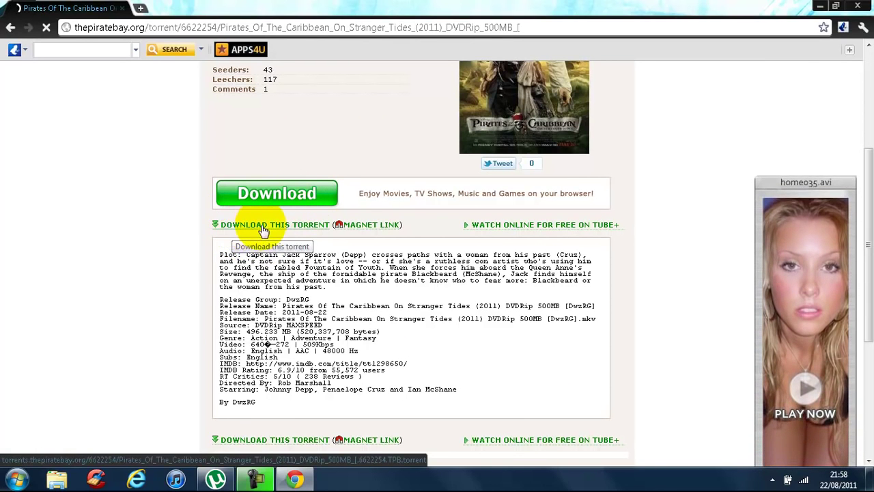
{"action": "left_click", "coordinate": [239, 225]}
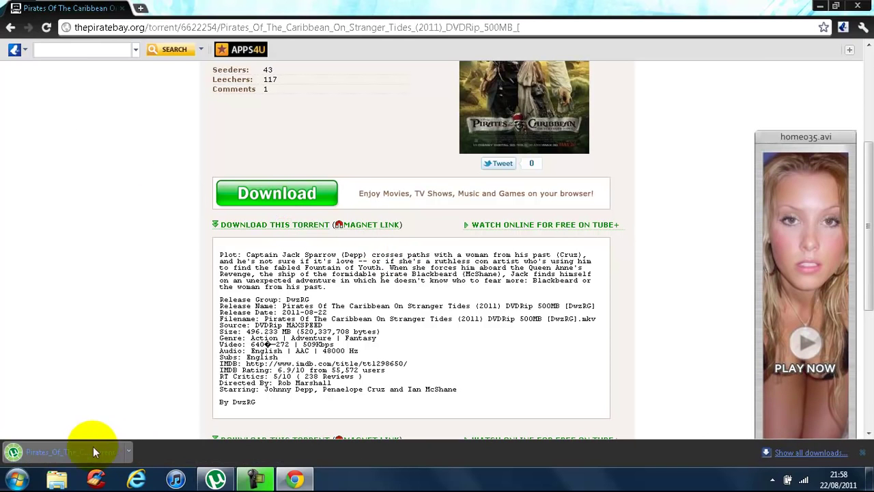
- Open the downloaded .torrent in µTorrent, tick 'Don't show this again', and confirm with OK
{"action": "left_click", "coordinate": [94, 456]}
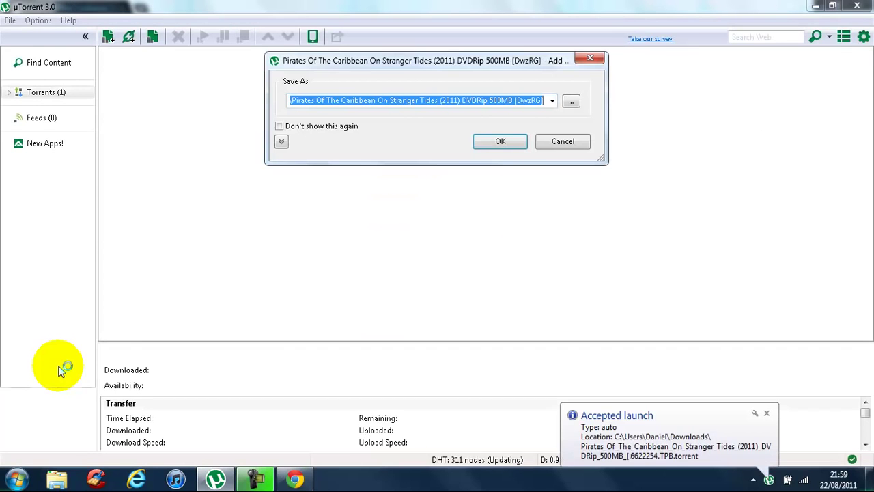
{"action": "left_click", "coordinate": [280, 126]}
{"action": "left_click", "coordinate": [507, 142]}
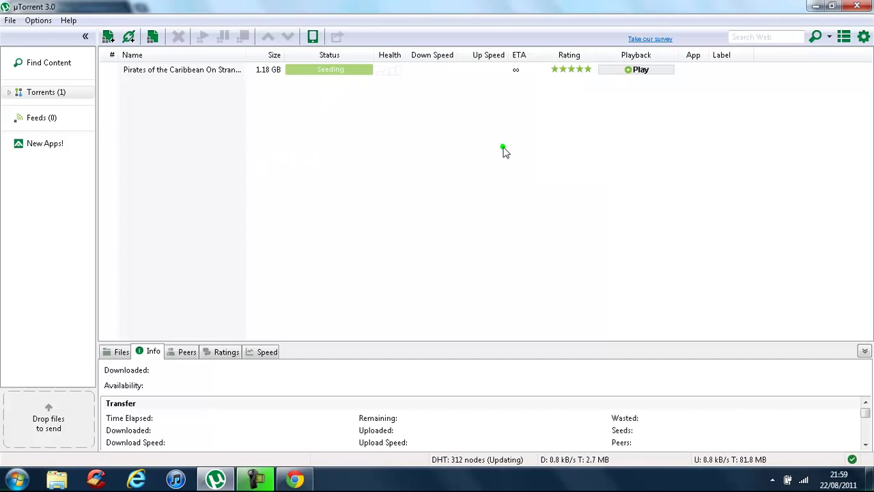